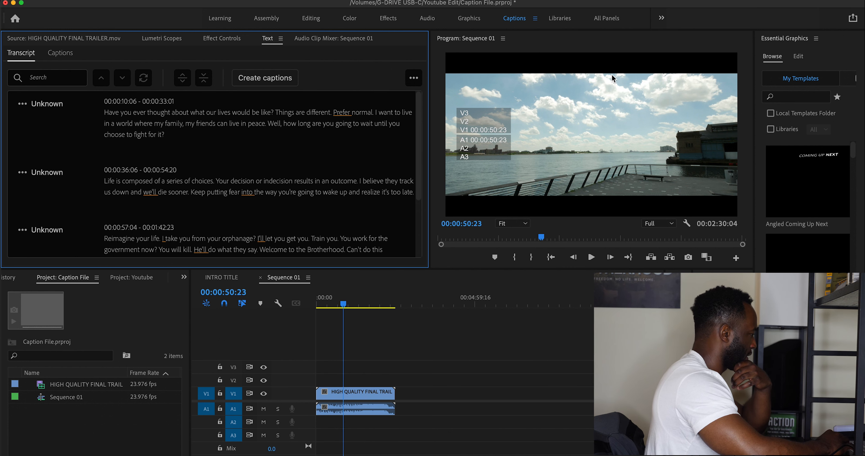
Step: Play the sequence from about 00:00:10:00 to compare the first transcript segment with the spoken dialogue
click(203, 123)
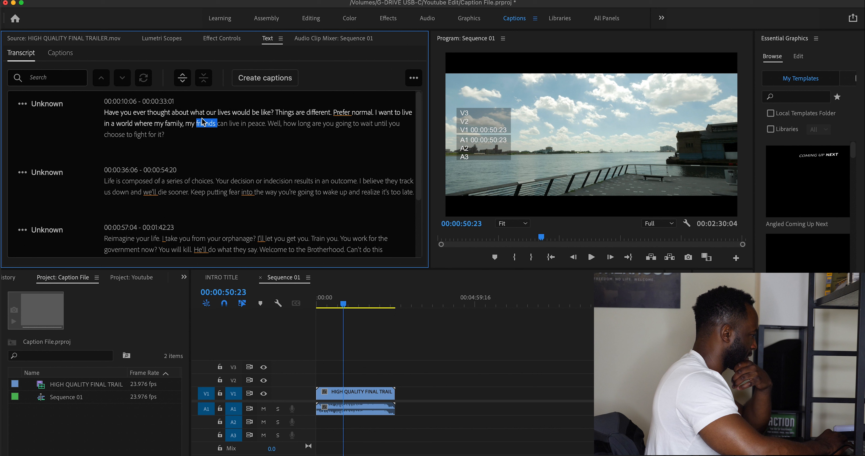
click(185, 114)
click(184, 126)
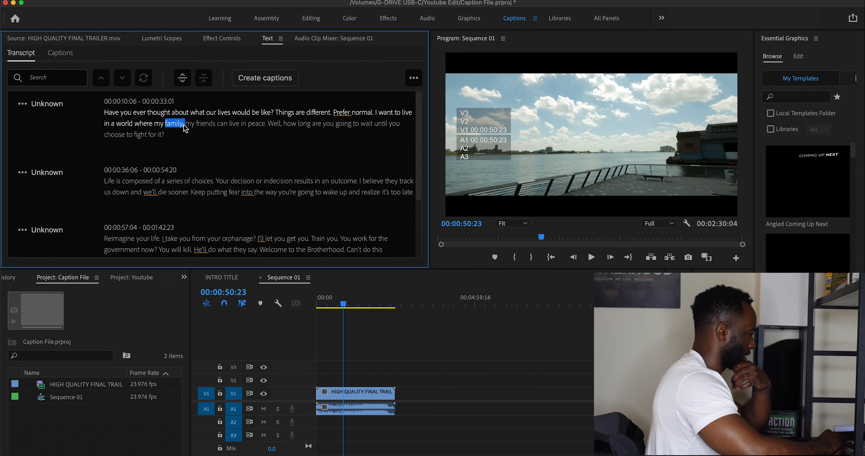
click(134, 124)
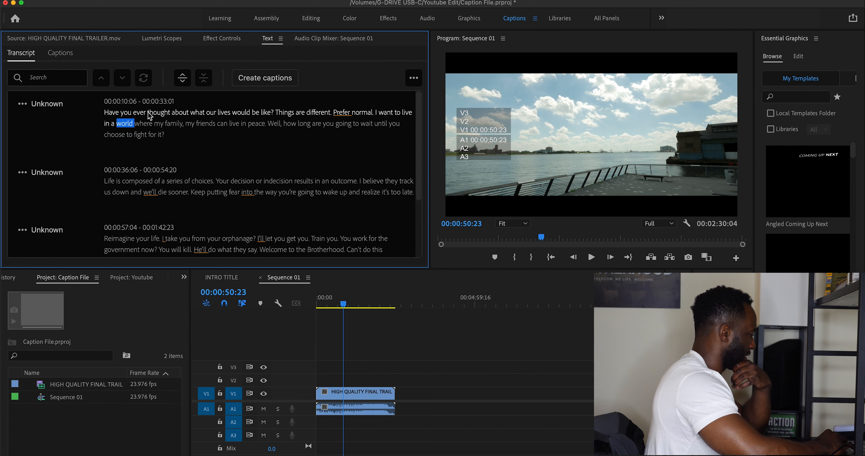
click(325, 304)
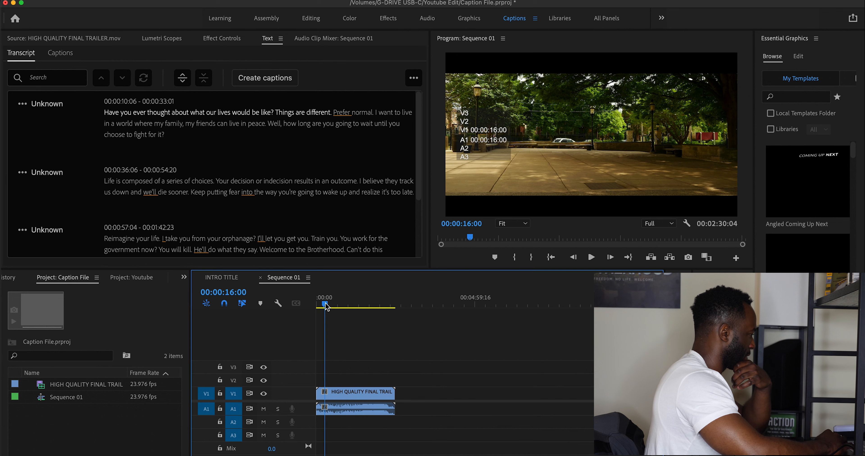
drag(325, 306, 323, 307)
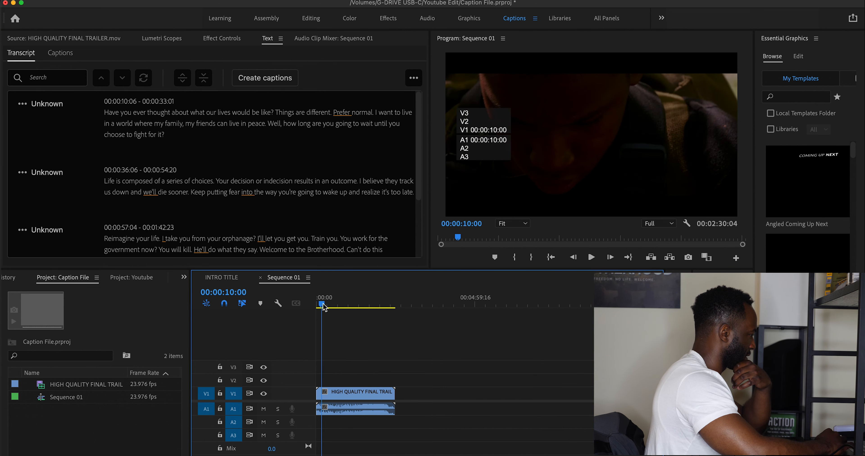
key(space)
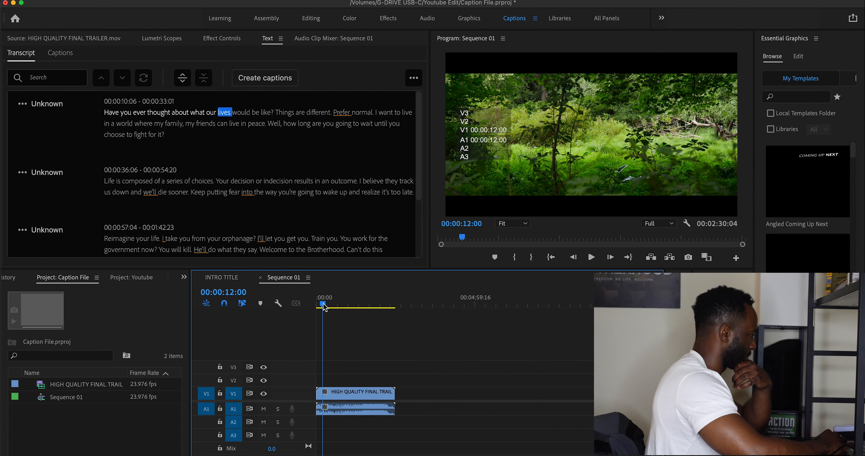
click(323, 307)
key(space)
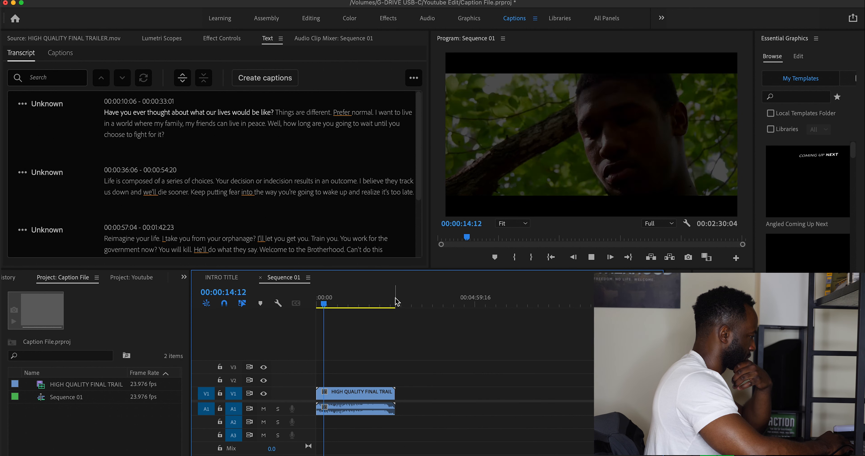
key(space)
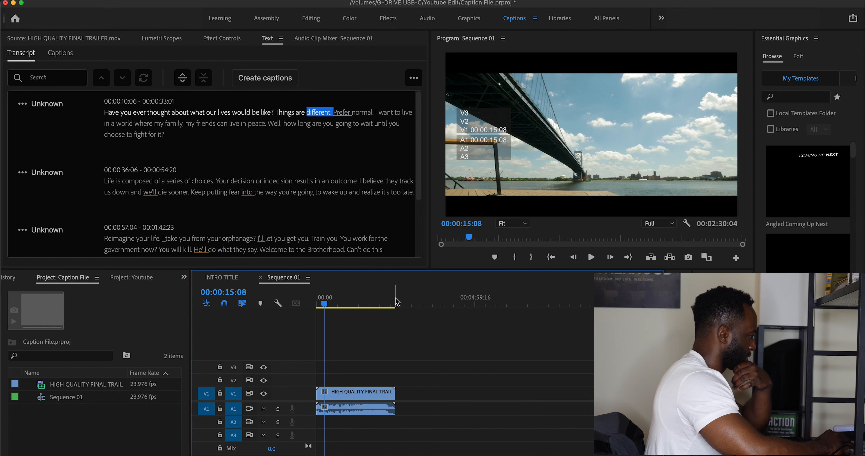
Step: Correct "Things are different." in the first transcript segment to "If things were different."
click(276, 113)
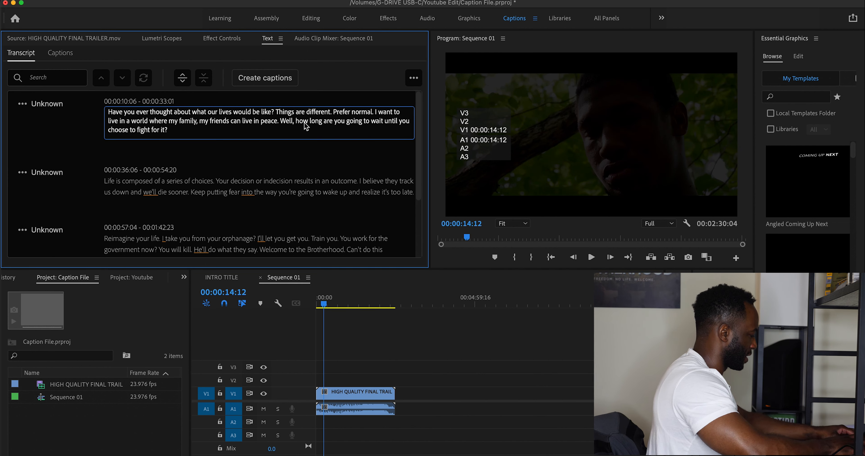
text(If)
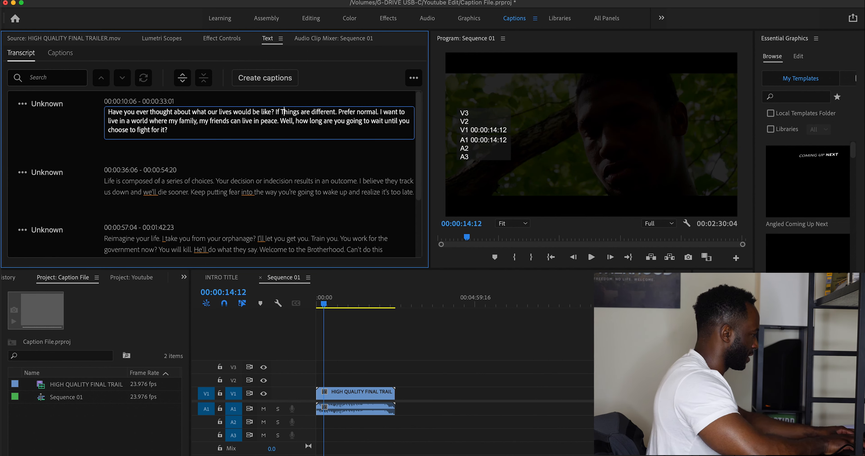
key(Delete)
text(t)
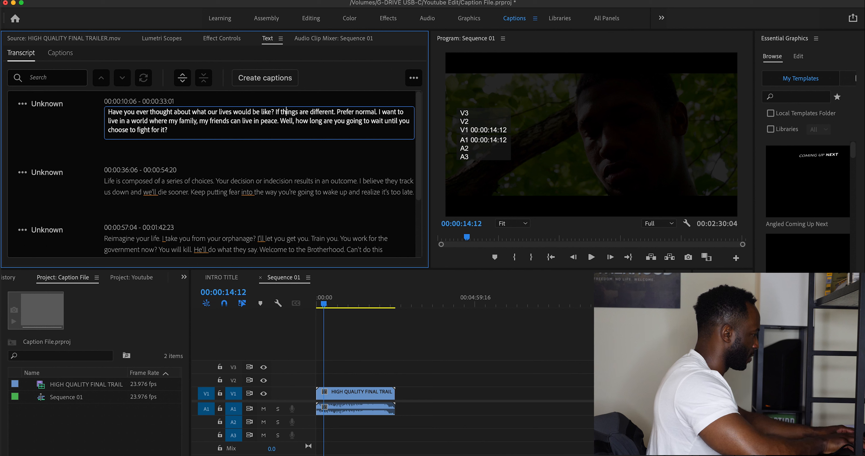
key(Delete)
key(Delete)
key(Delete)
text(were)
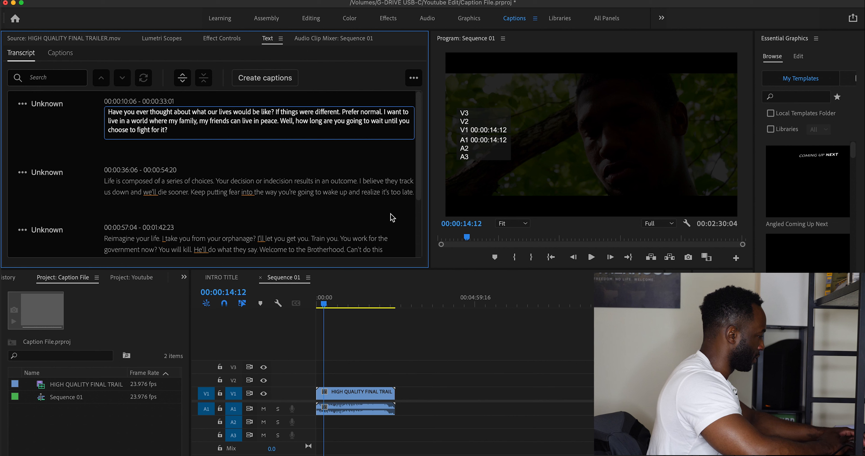
Step: Listen to the following line of dialogue and replace "Prefer normal." in the first transcript segment with "If we were normal."
click(591, 259)
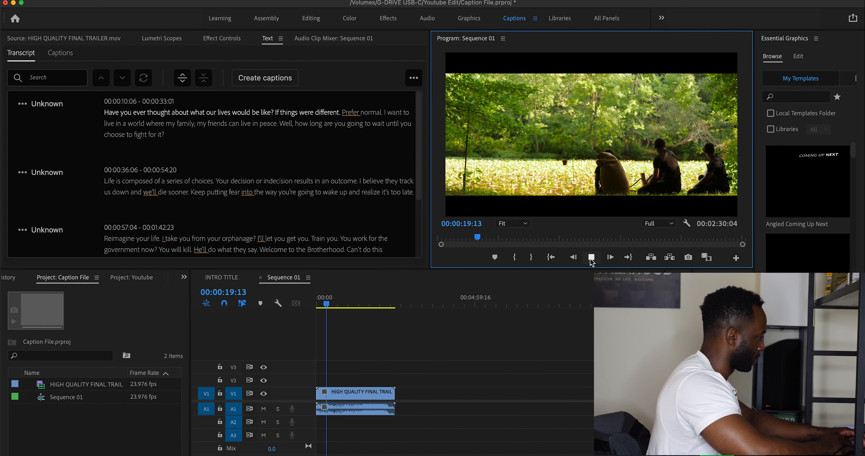
click(591, 259)
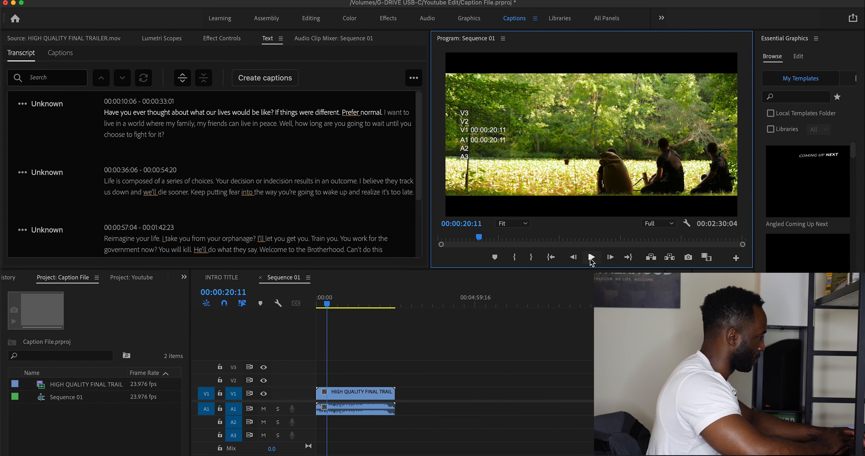
double_click(344, 116)
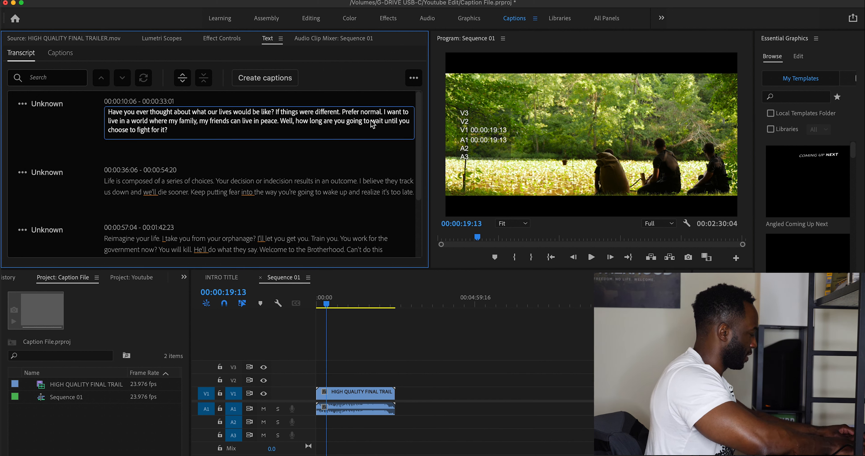
text(If we w)
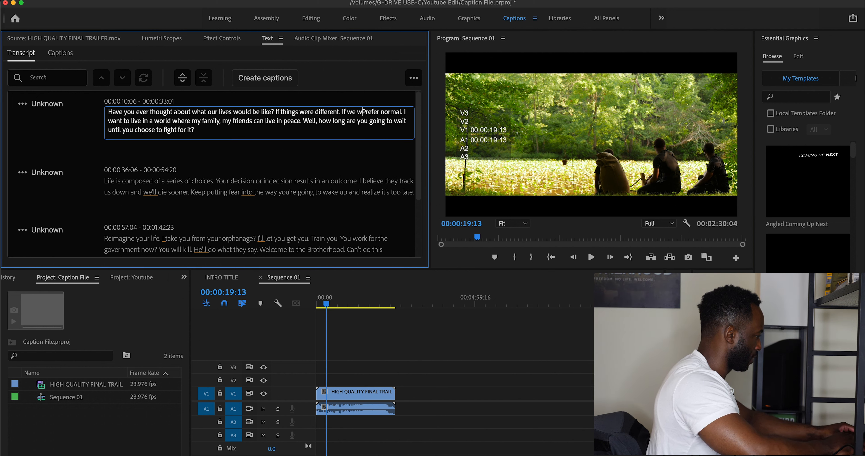
text(ere normal)
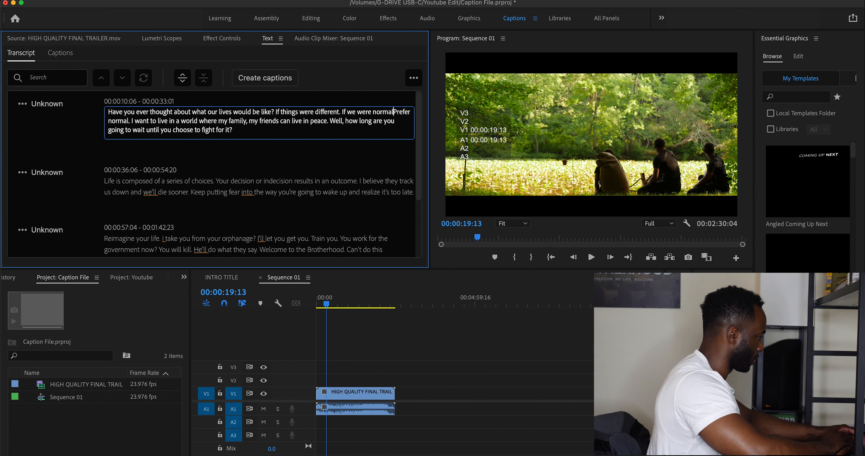
click(410, 112)
key(BackSpace)
key(BackSpace)
key(BackSpace)
key(BackSpace)
key(BackSpace)
key(BackSpace)
key(BackSpace)
key(BackSpace)
key(BackSpace)
key(BackSpace)
key(BackSpace)
key(BackSpace)
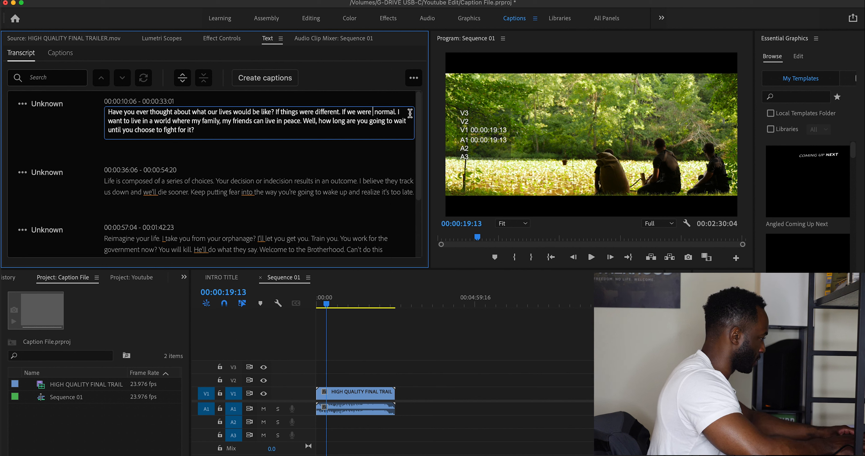
key(BackSpace)
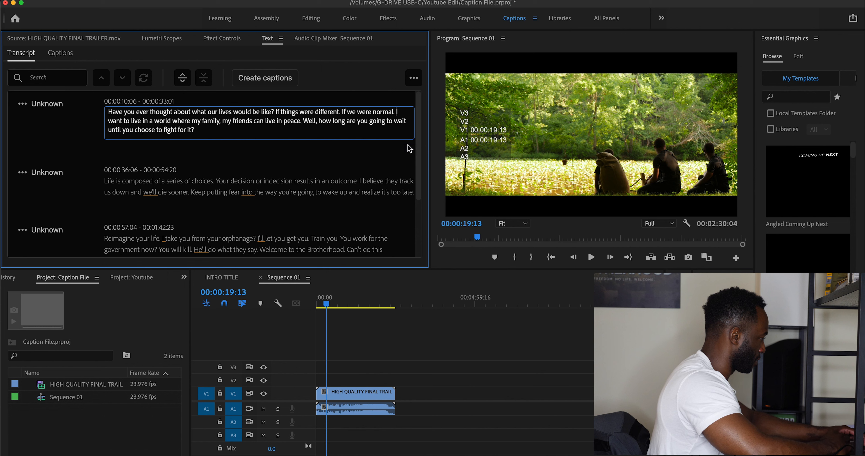
Step: Play the sequence through the "If we were normal." line and move the playhead back to 00:00:21:02
click(592, 260)
click(592, 260)
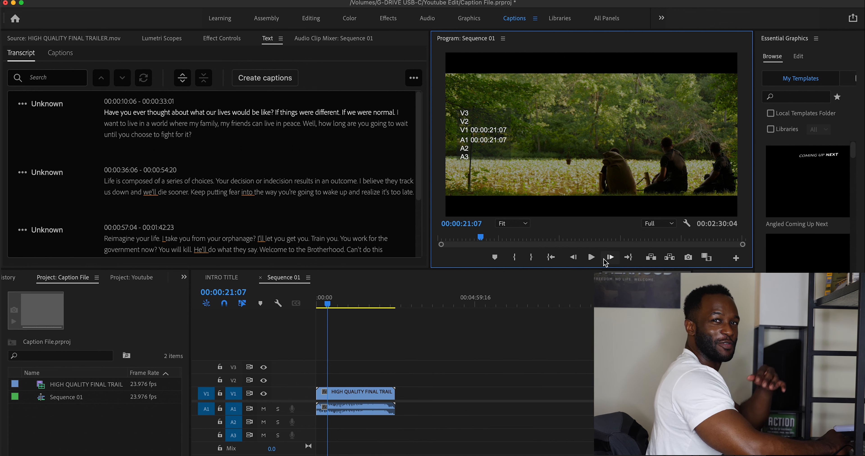
click(327, 306)
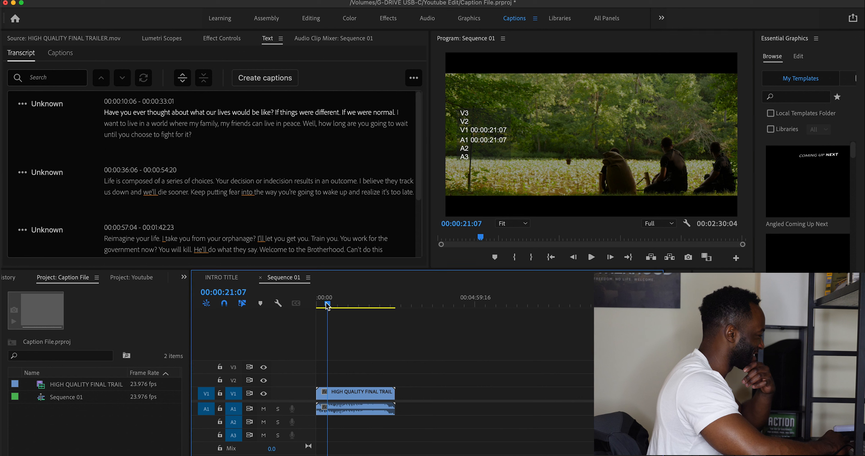
drag(327, 306, 325, 307)
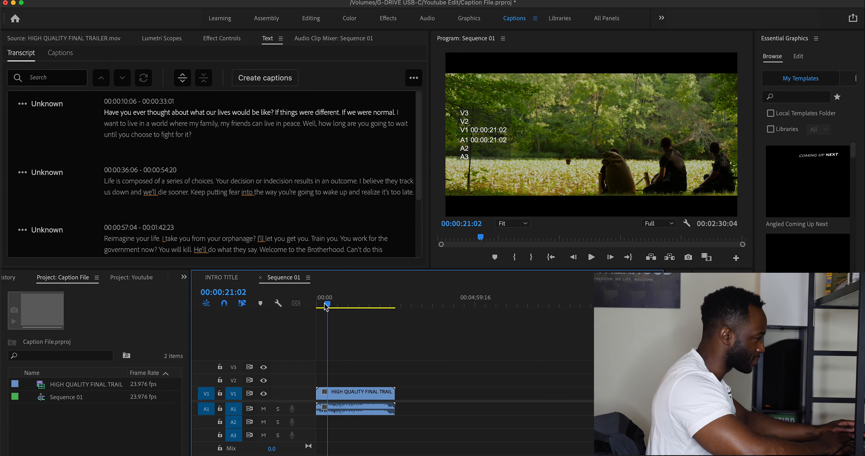
Step: Create captions from the sequence transcript in Subtitle format, with single lines and a maximum length of 35 characters
click(251, 83)
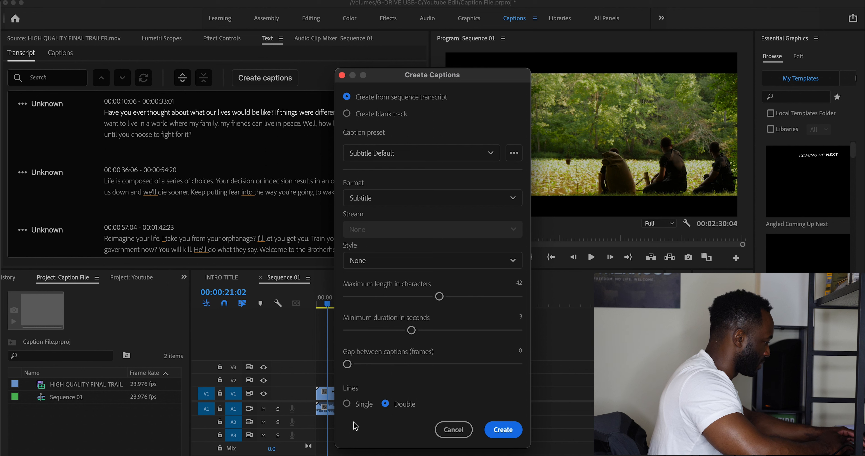
click(348, 405)
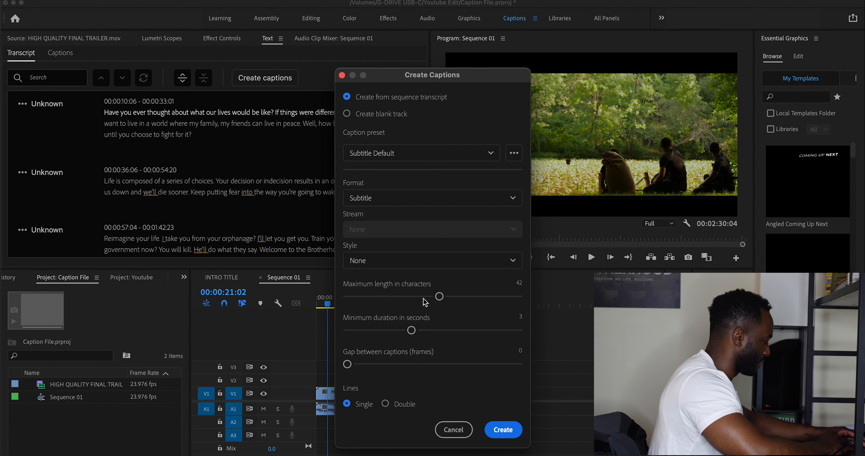
drag(439, 297, 421, 298)
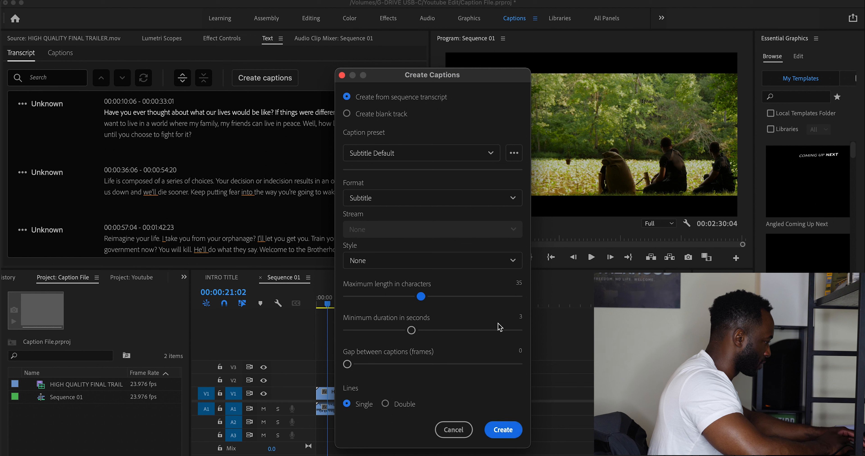
click(504, 269)
click(503, 269)
click(513, 198)
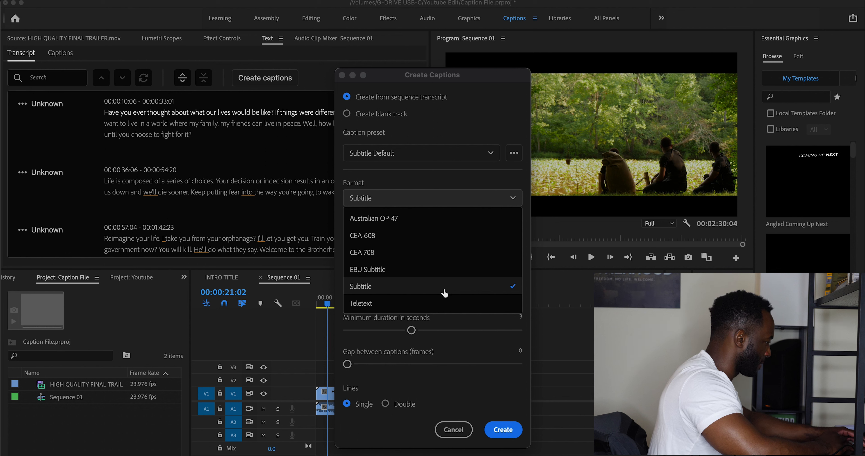
click(399, 288)
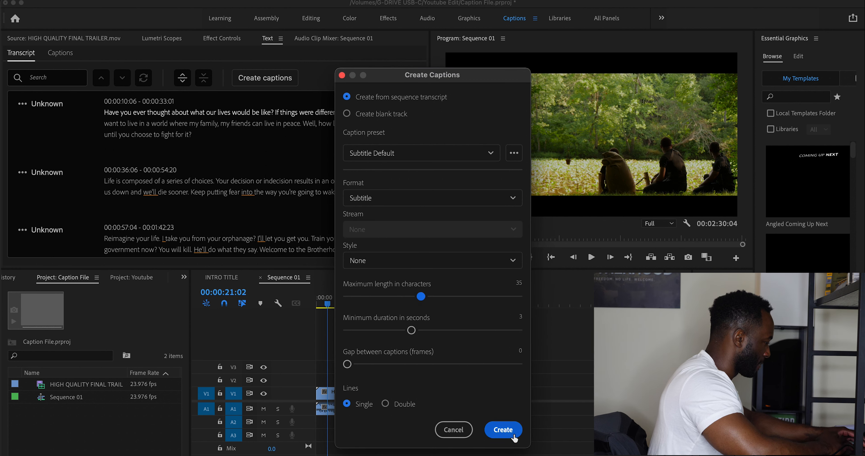
click(503, 431)
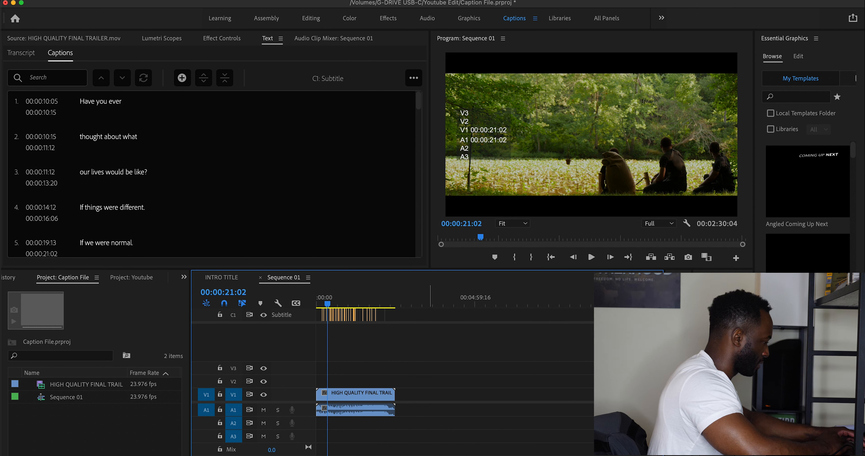
Step: Play the sequence from just before the first caption to check the opening captions against the dialogue
key(=)
key(=)
key(=)
key(=)
key(=)
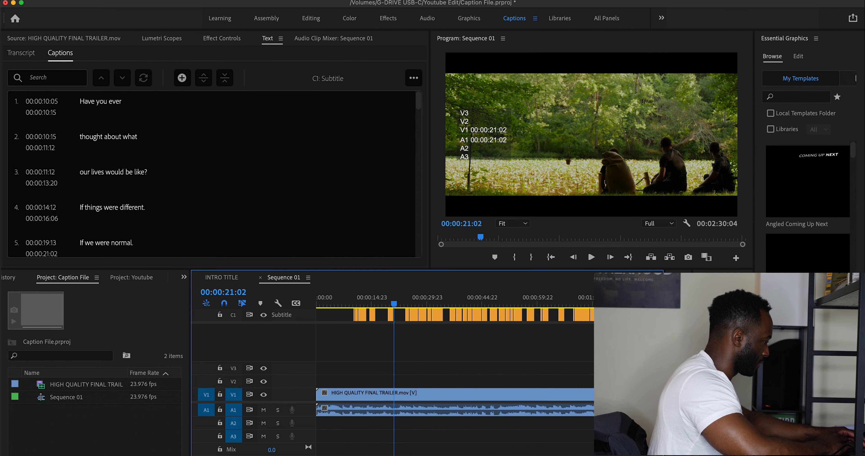
key(=)
key(=)
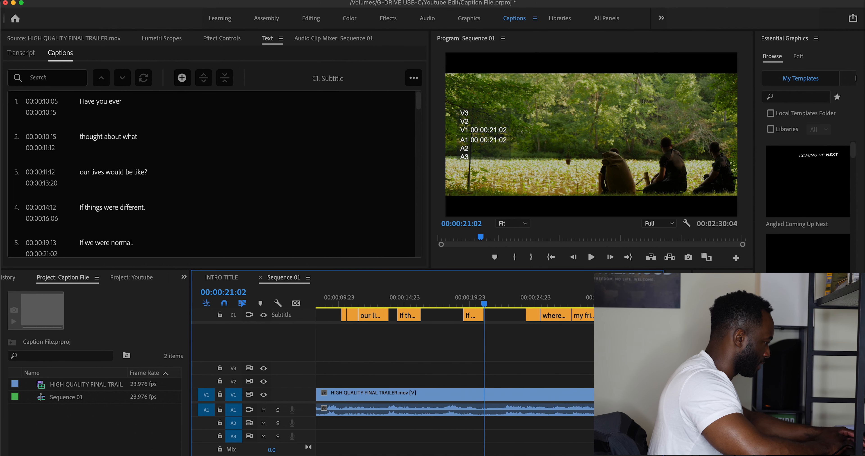
drag(412, 302, 352, 306)
drag(355, 305, 364, 306)
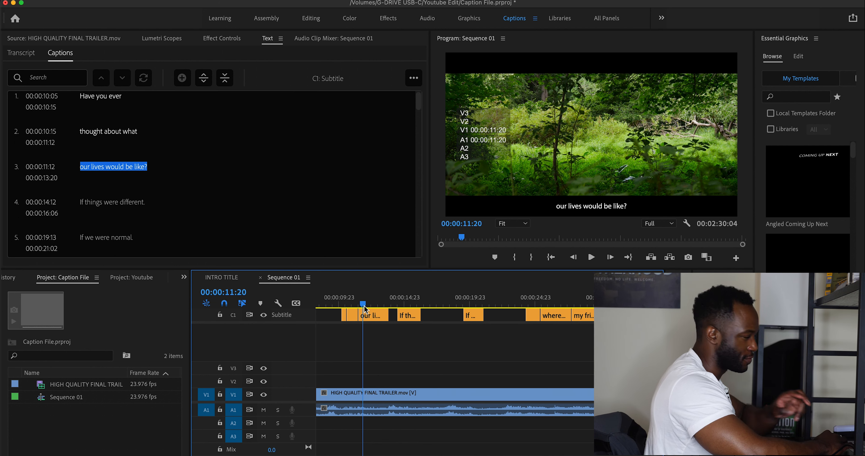
drag(364, 306, 342, 306)
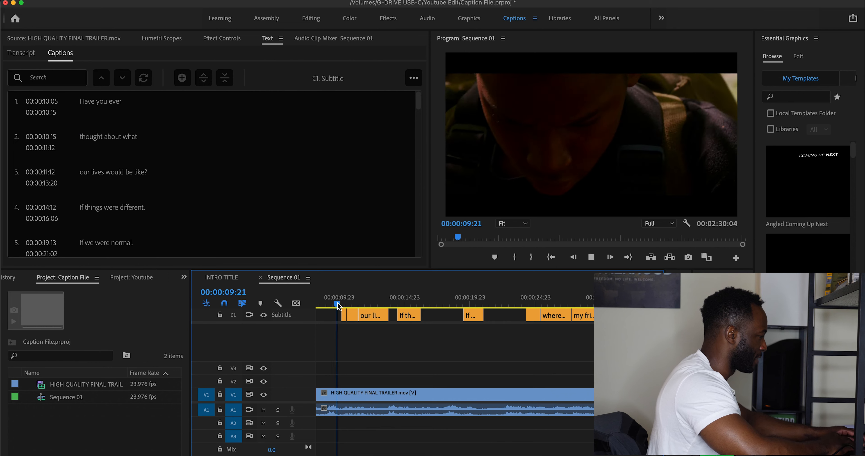
key(space)
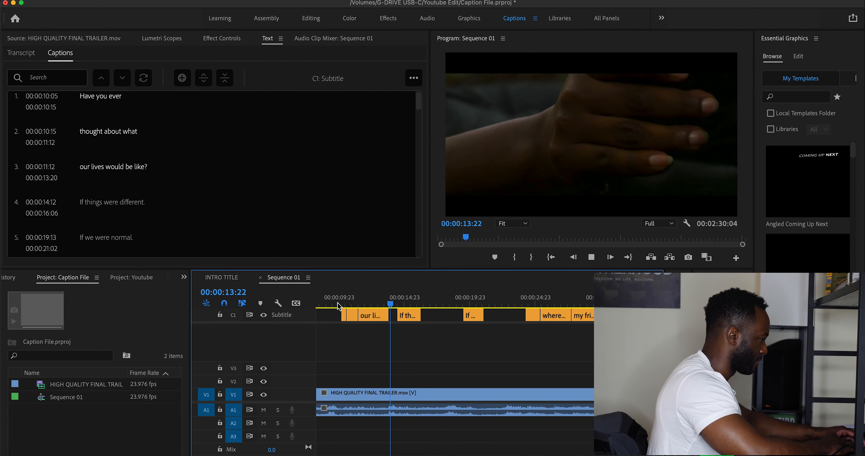
key(space)
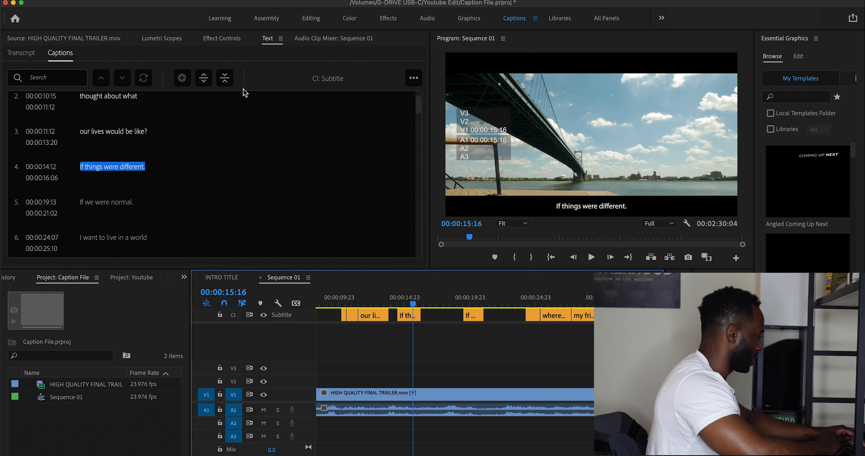
Step: Select every caption on the sequence's subtitle track and move the playhead to the "If we were normal." caption at 00:00:19:16
click(413, 78)
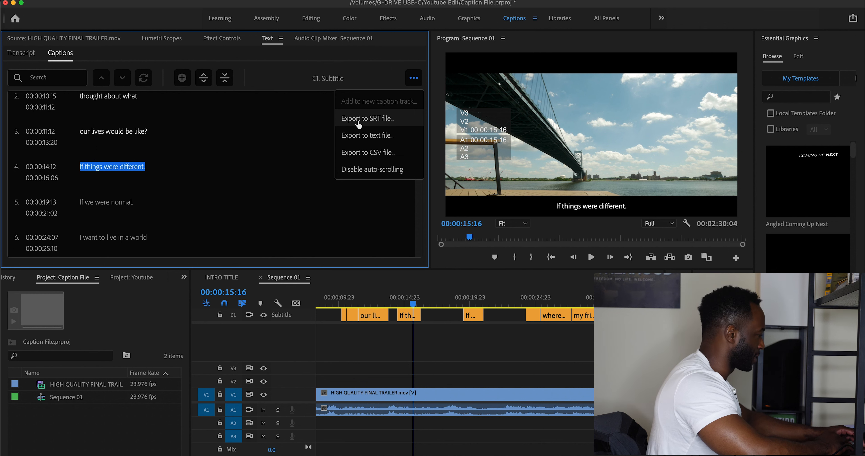
click(293, 154)
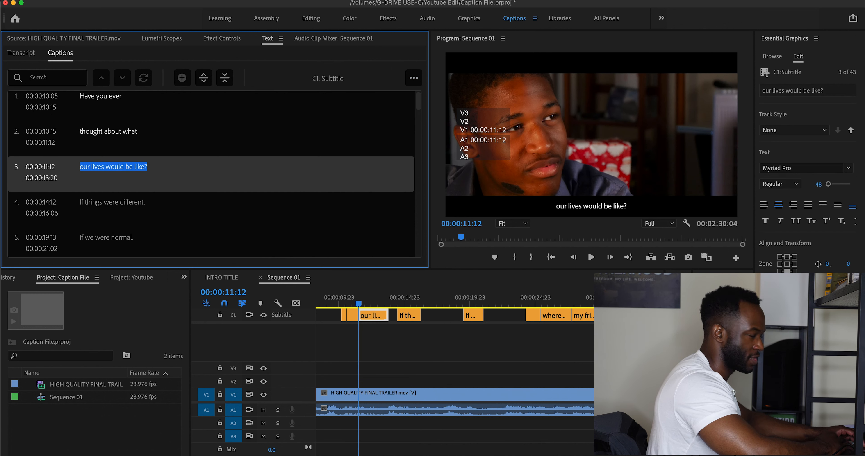
key(shift+3)
key(minus)
key(minus)
key(minus)
key(minus)
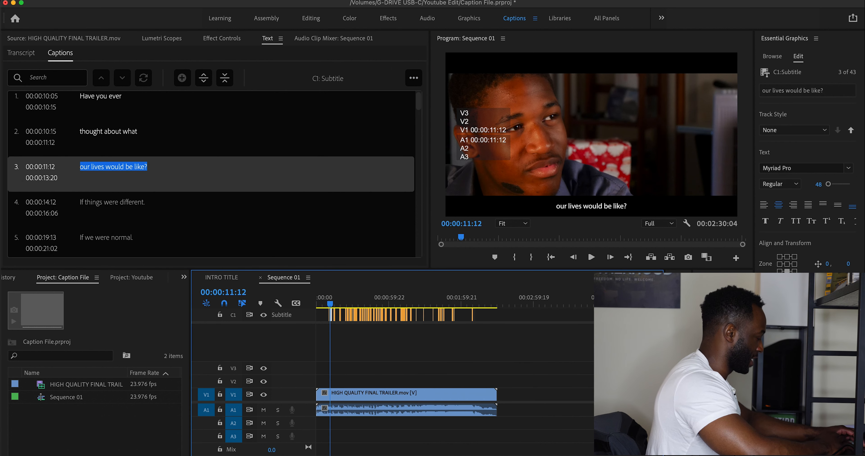
drag(487, 337, 327, 317)
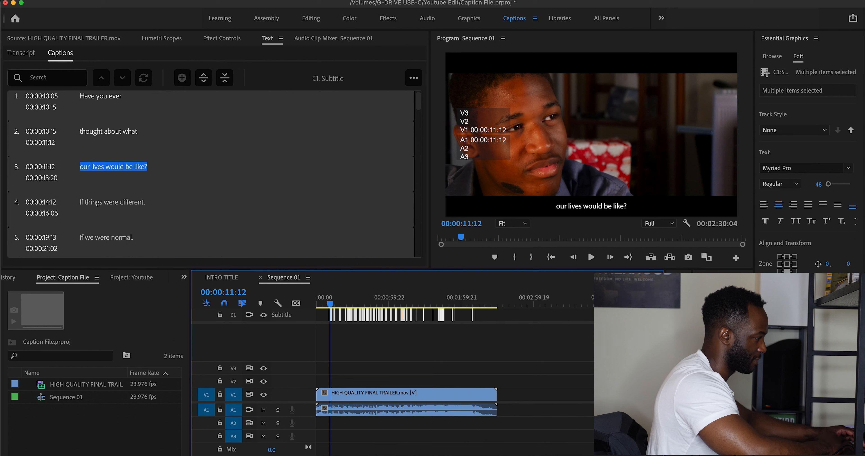
drag(337, 305, 342, 306)
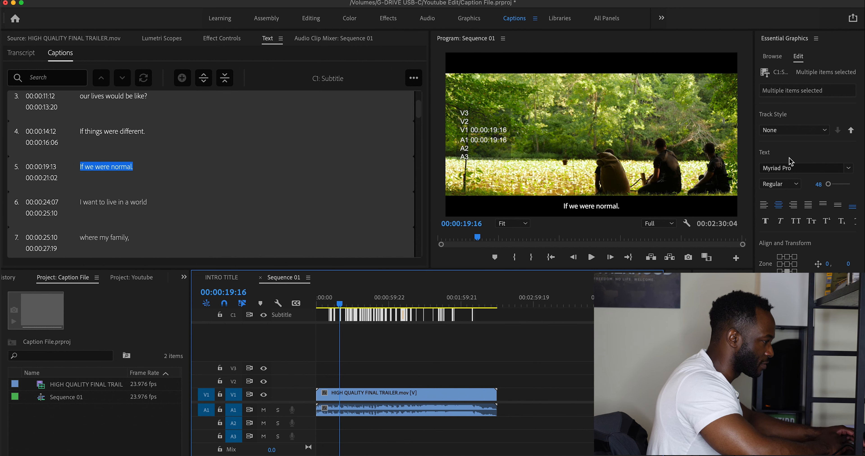
Step: Try the Noteworthy, Noto Sans Lycian and Noto Sans Pahawh Hmong fonts on the selected captions
click(847, 168)
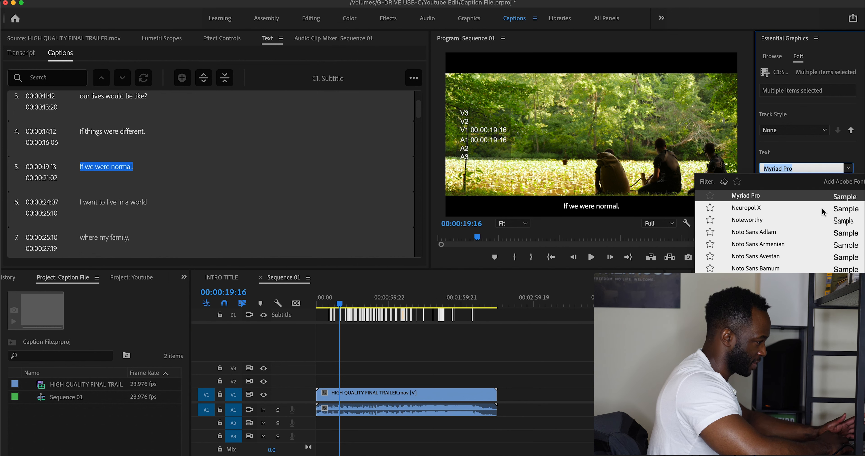
click(745, 221)
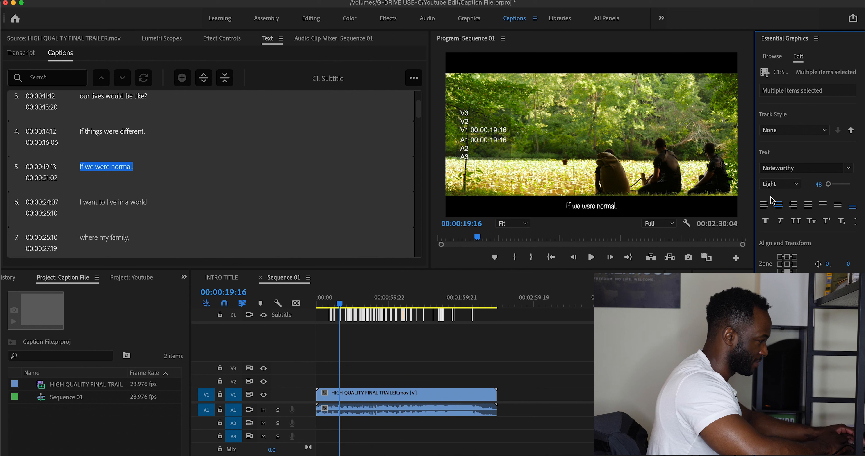
click(849, 169)
scroll(769, 257, down, 5)
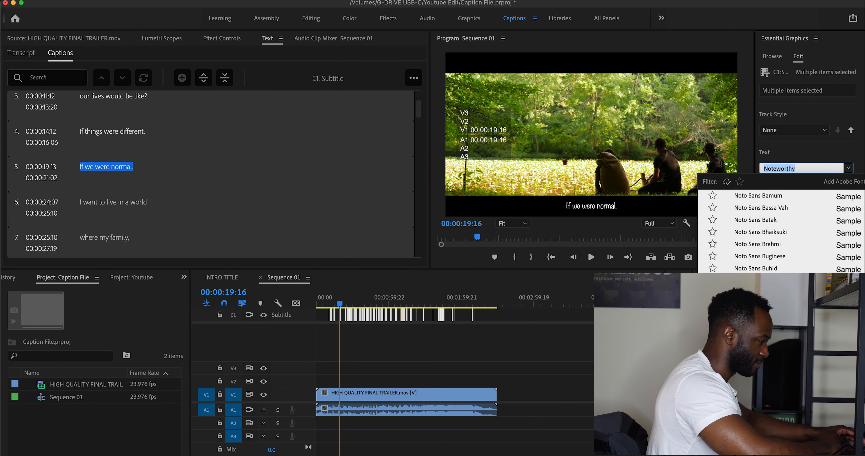
scroll(779, 231, down, 5)
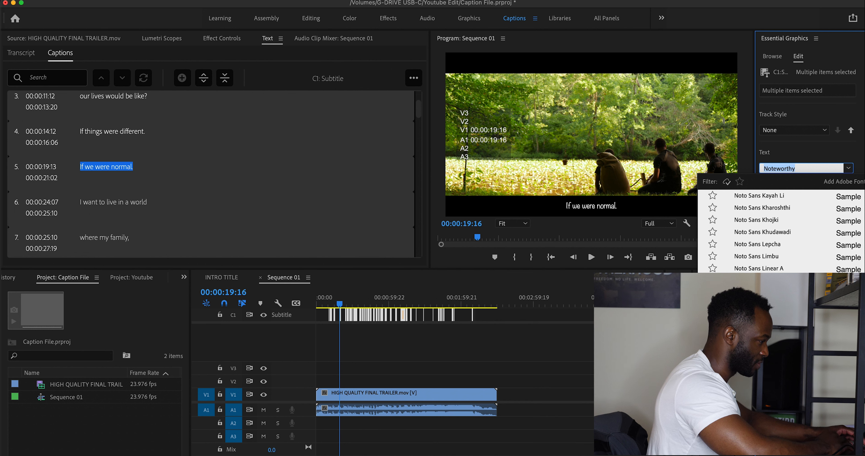
click(769, 305)
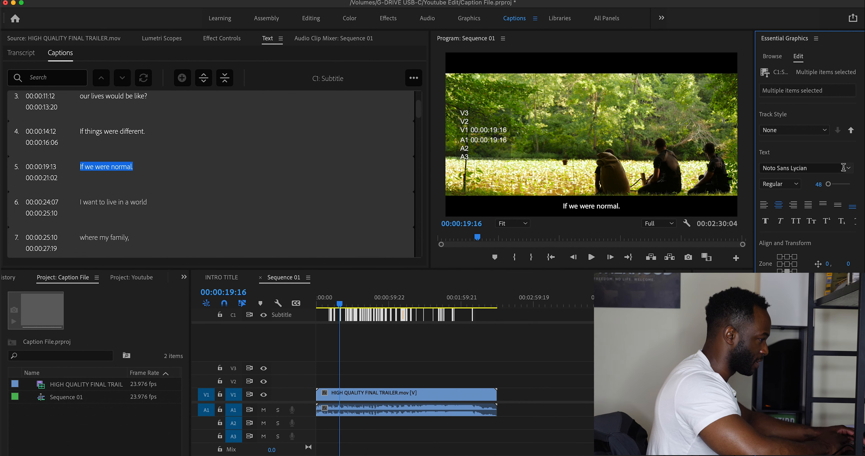
click(850, 169)
scroll(779, 235, down, 5)
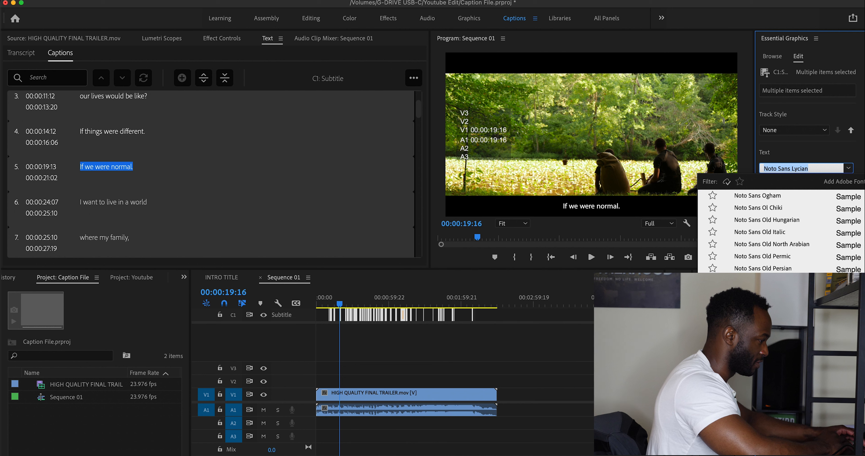
click(769, 301)
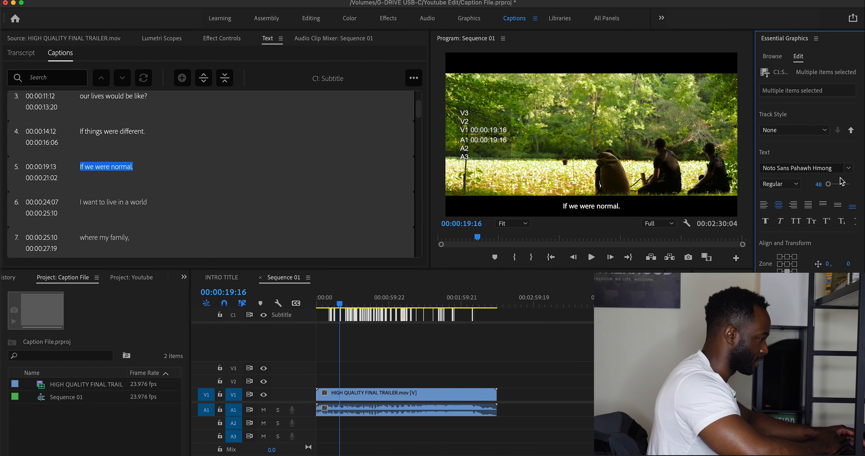
Step: Try the Sinhala MN and Malayalam Sangam MN fonts on the selected captions
click(849, 170)
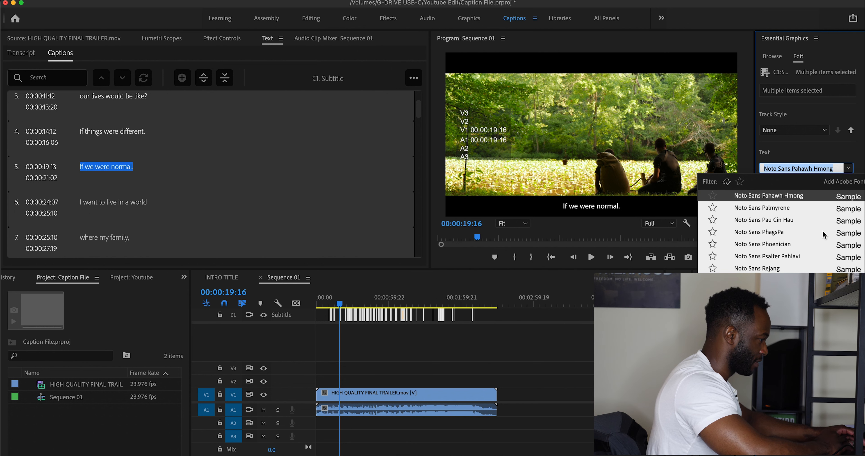
scroll(779, 231, down, 15)
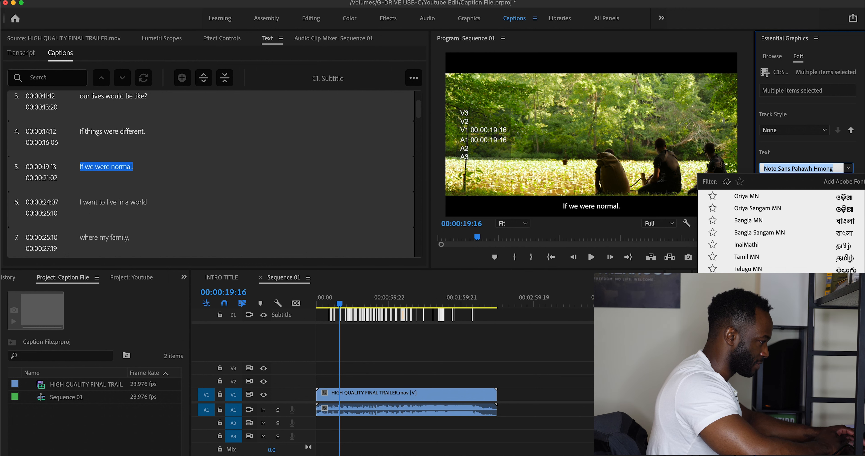
click(752, 342)
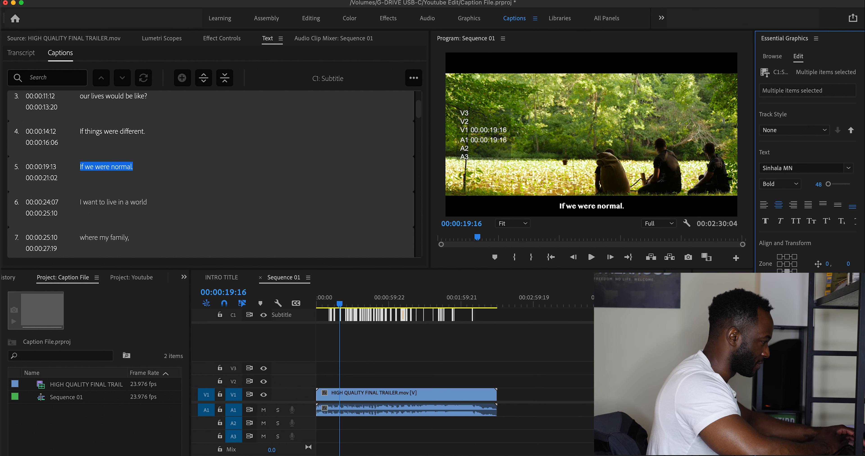
click(849, 168)
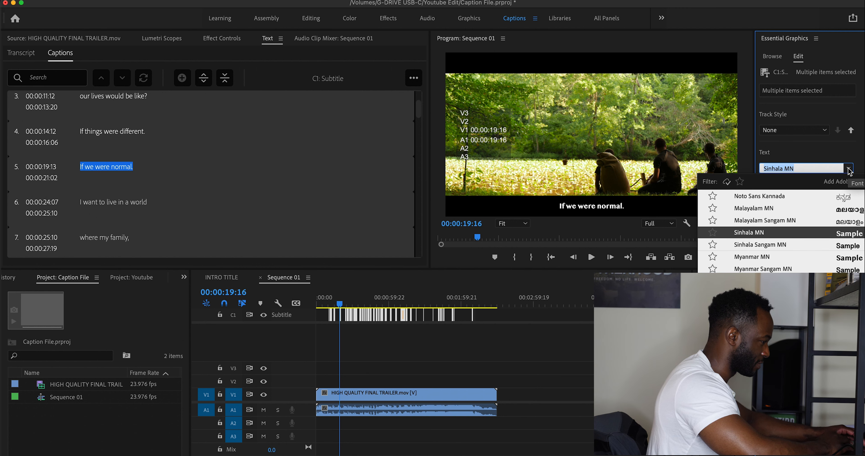
click(809, 220)
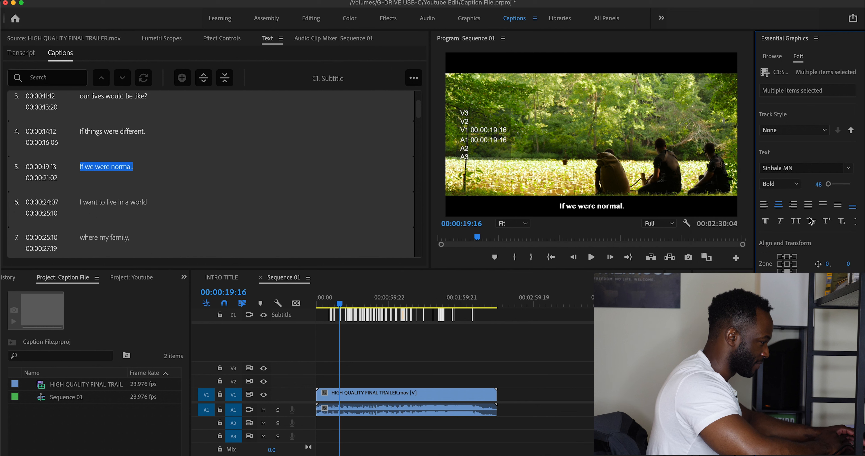
Step: Set the font of the selected captions to Trattatello
click(847, 169)
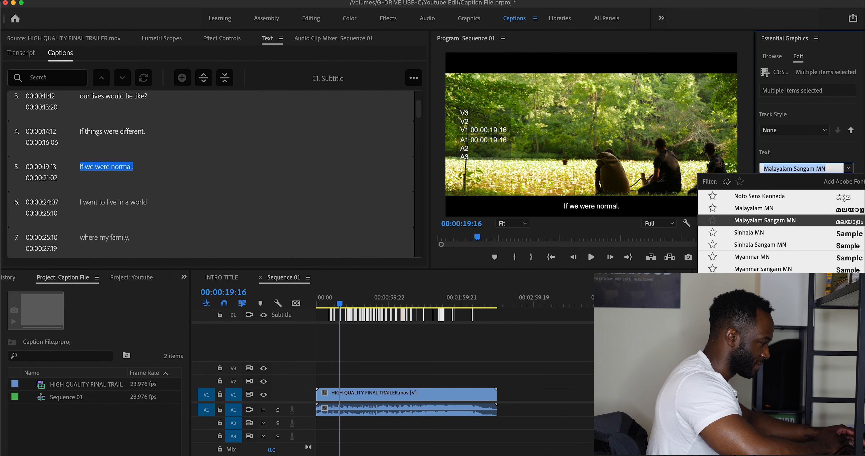
scroll(778, 232, up, 10)
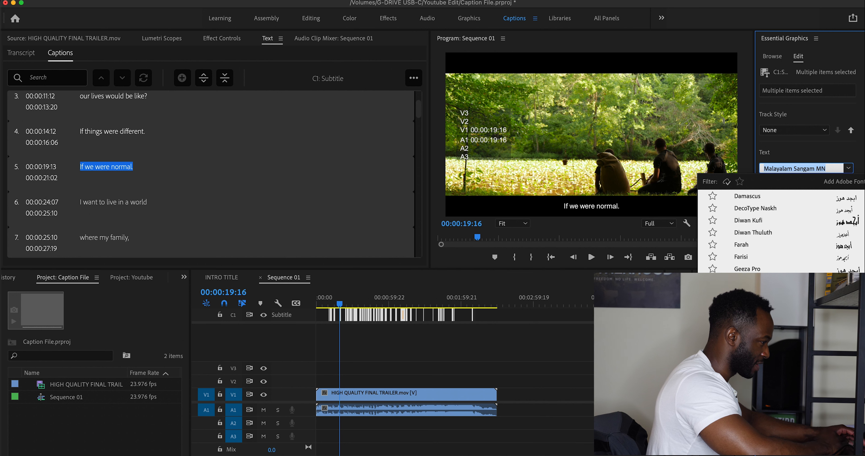
scroll(779, 231, down, 15)
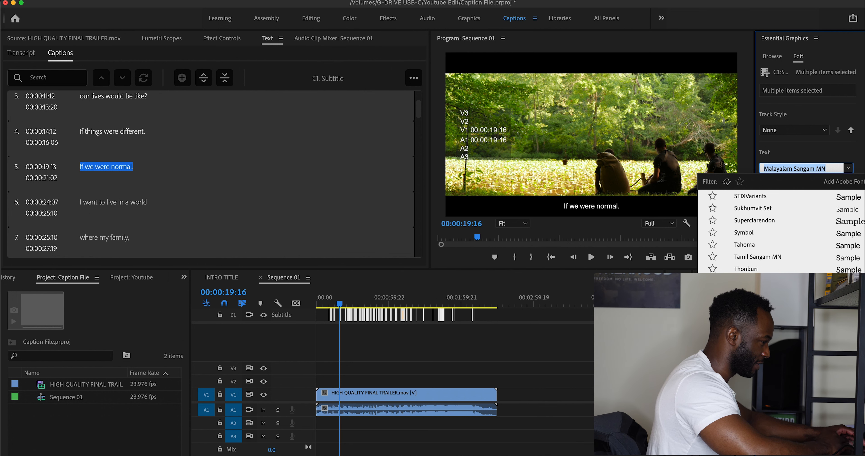
click(752, 305)
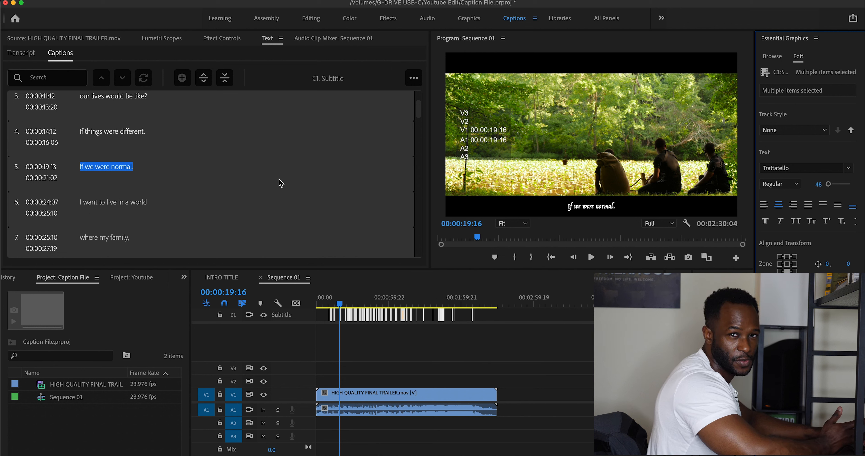
Step: Export the captions as an SRT file named "Test Caption Trailer.srt" in the Youtube Edit folder
click(413, 78)
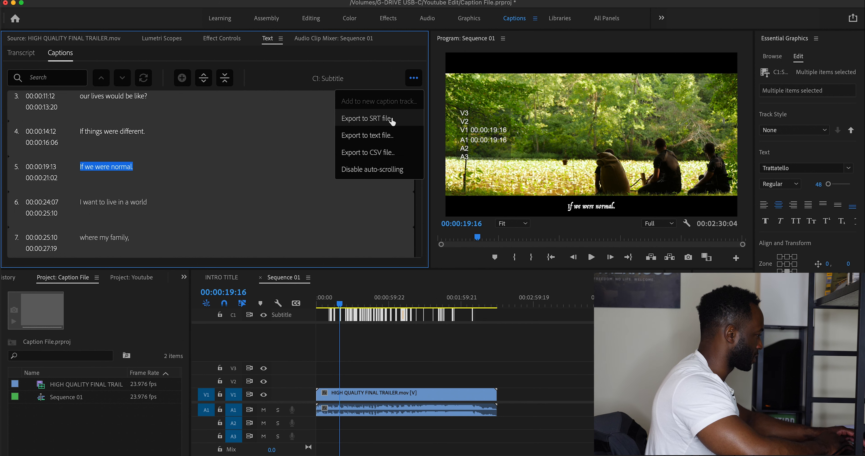
click(393, 121)
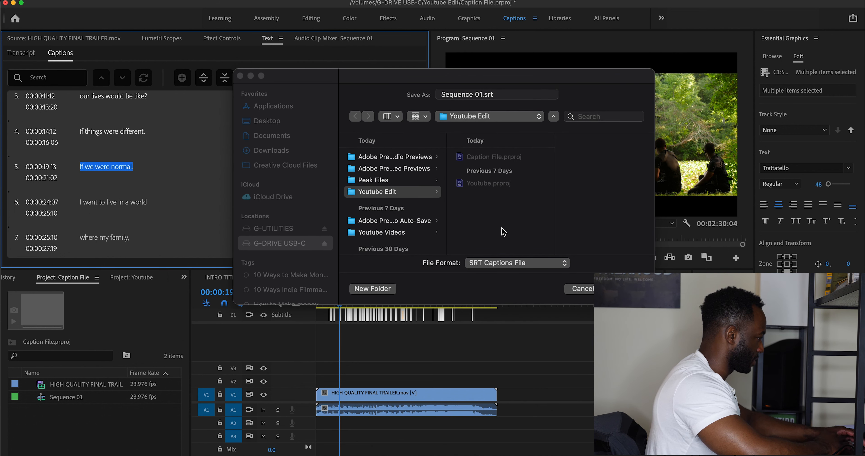
click(482, 94)
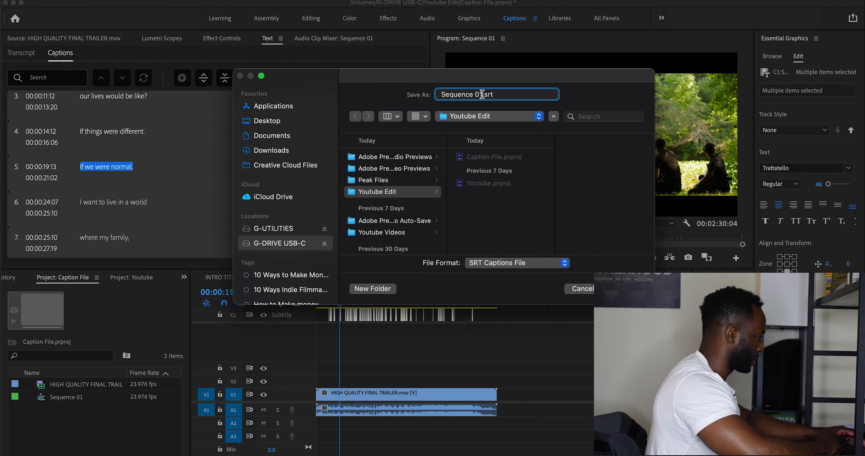
drag(481, 94, 392, 97)
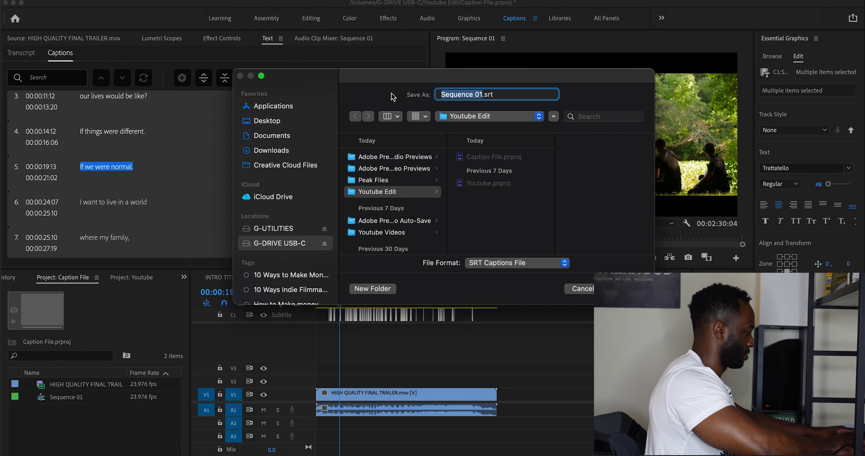
text(Test Caption)
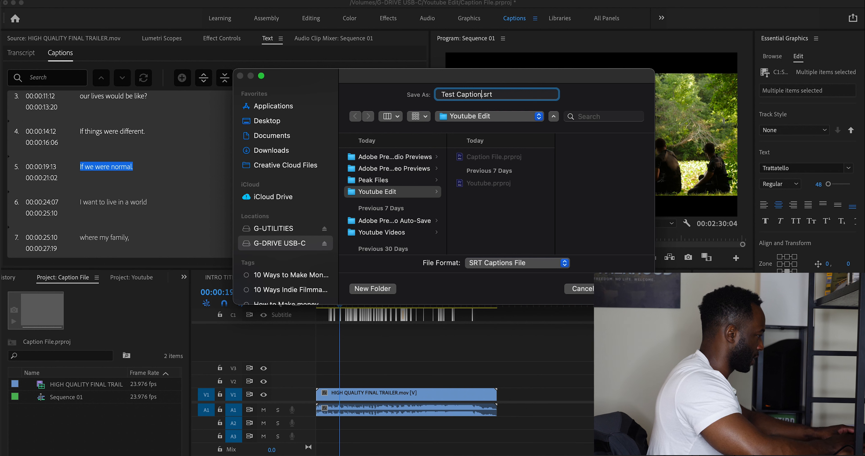
text( Trailer)
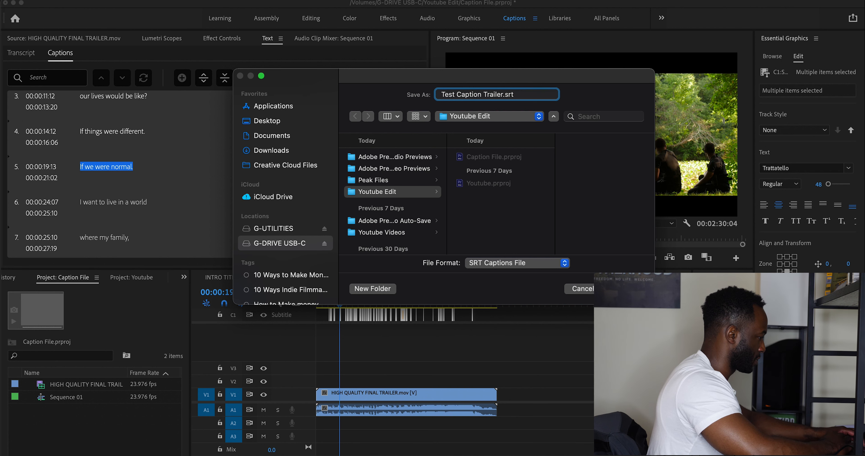
click(624, 289)
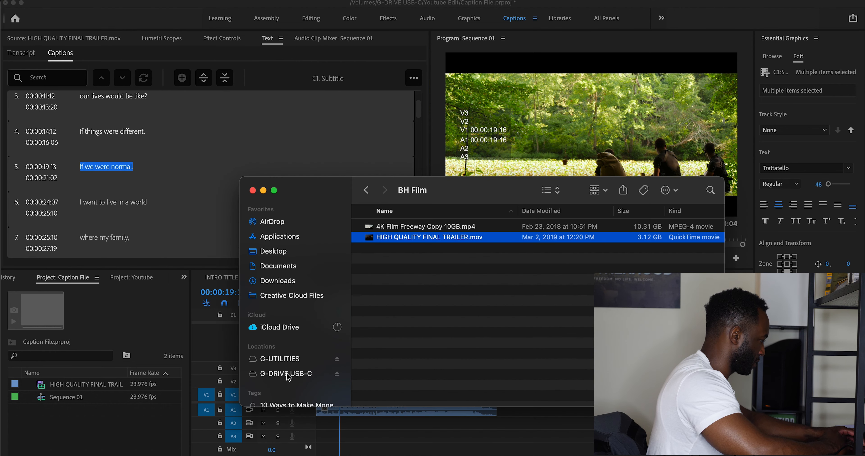
Step: Open the Youtube Edit folder on G-DRIVE USB-C in Finder and select "Test Caption Trailer.srt"
click(286, 374)
double_click(409, 225)
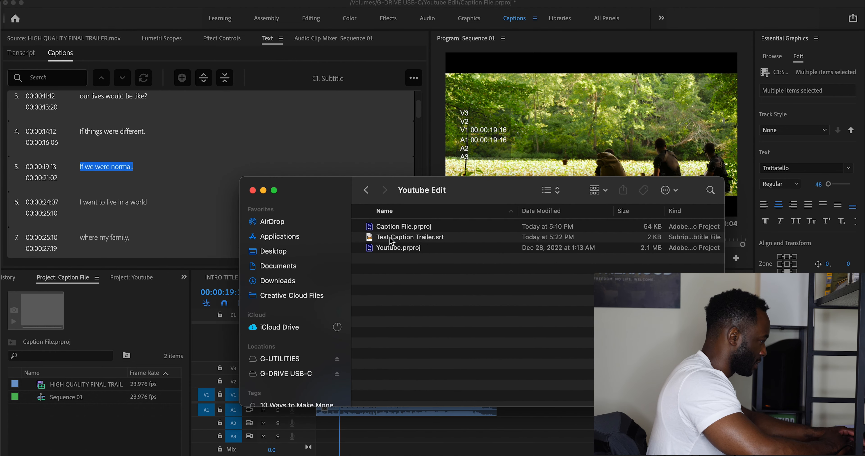
click(391, 239)
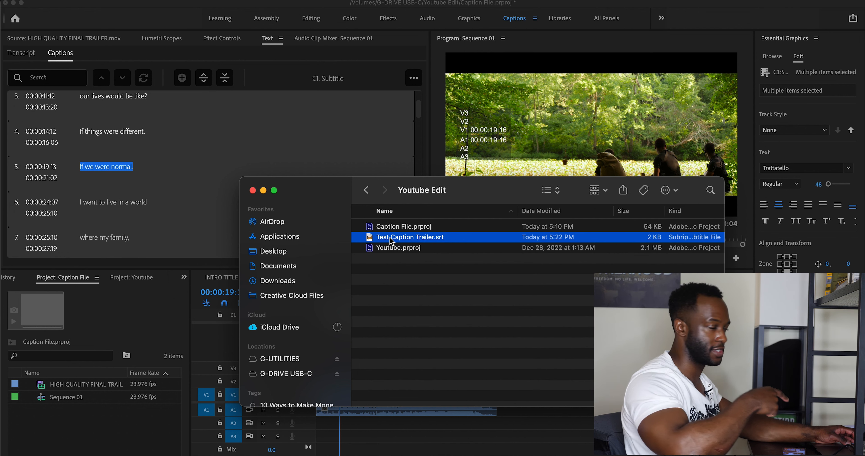
drag(391, 238, 365, 309)
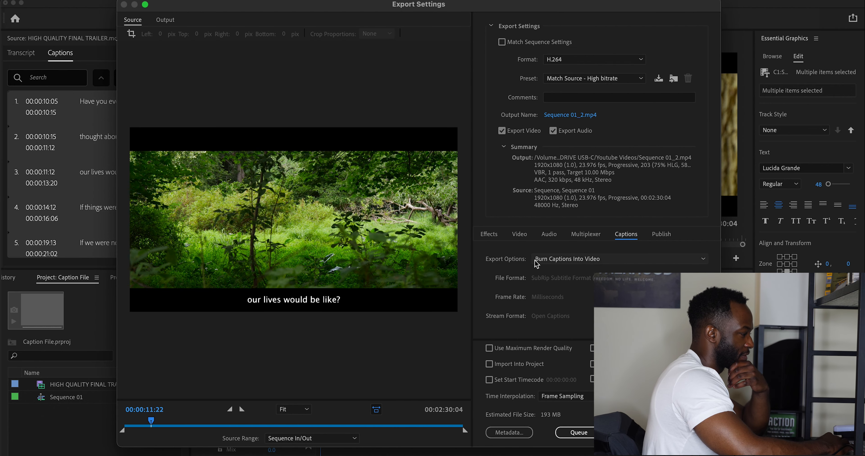
Step: Try Create Sidecar File as the caption option in the sequence's H.264 export settings
click(603, 266)
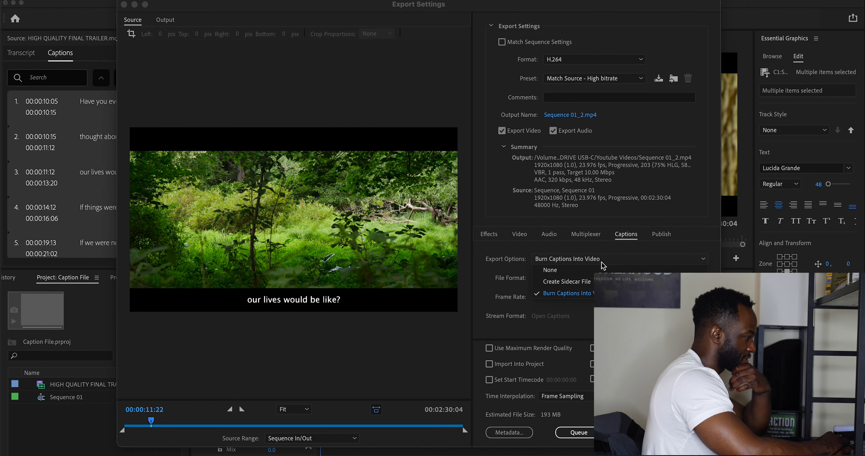
click(590, 284)
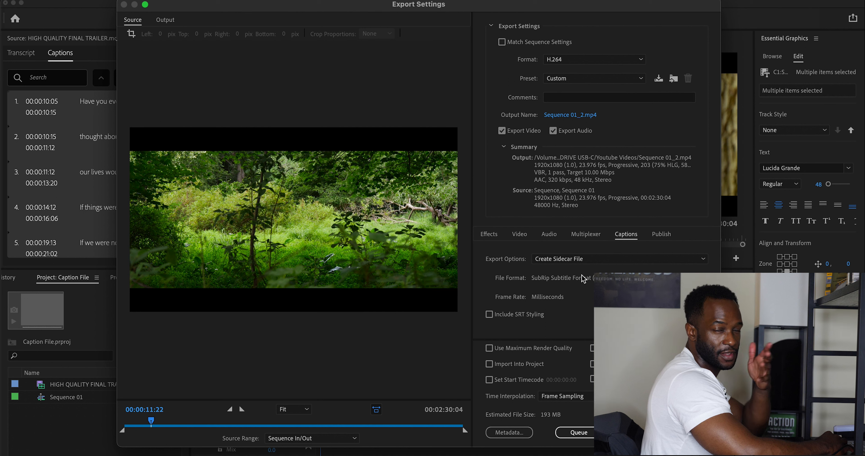
Step: Set the caption export option to Burn Captions Into Video and preview the export at 00:01:52:05
click(580, 260)
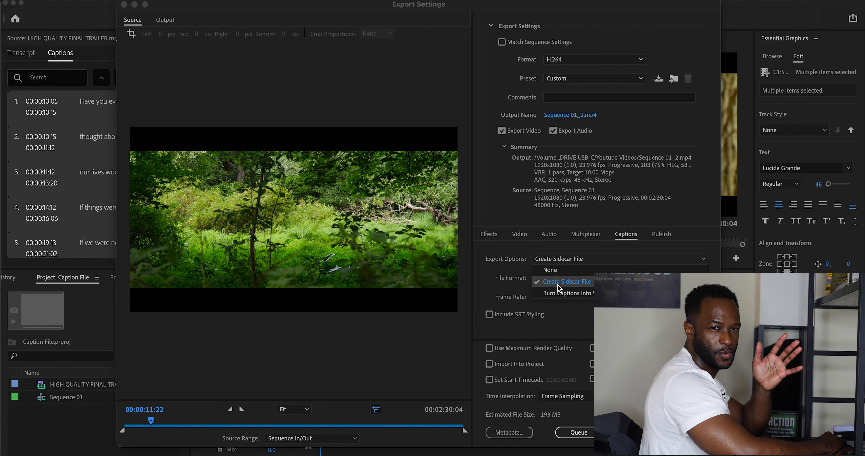
click(567, 293)
click(377, 424)
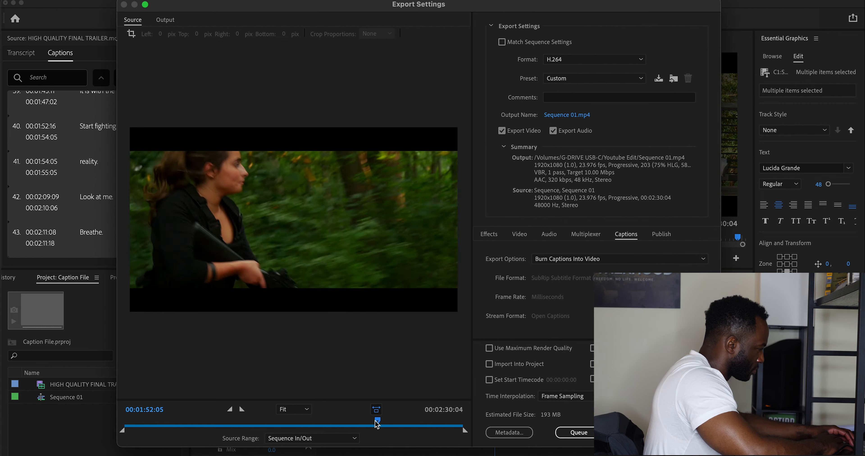
Step: Switch the caption export option to Create Sidecar File and preview the export around 00:01:56:22
drag(379, 425, 387, 426)
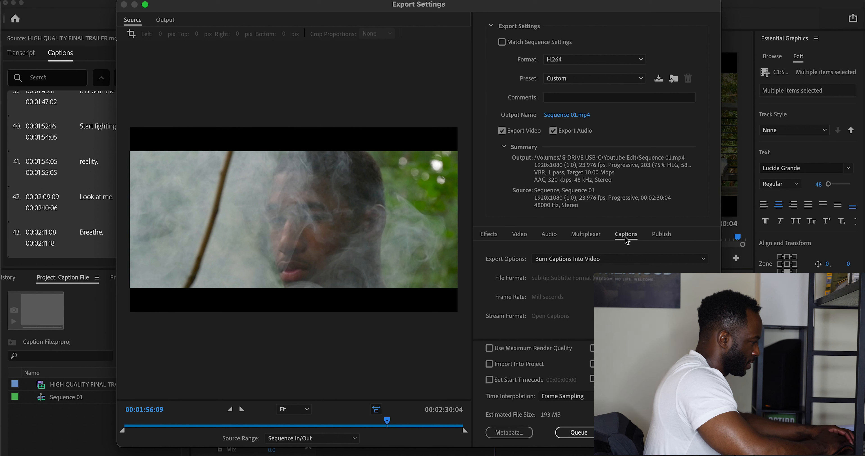
click(613, 265)
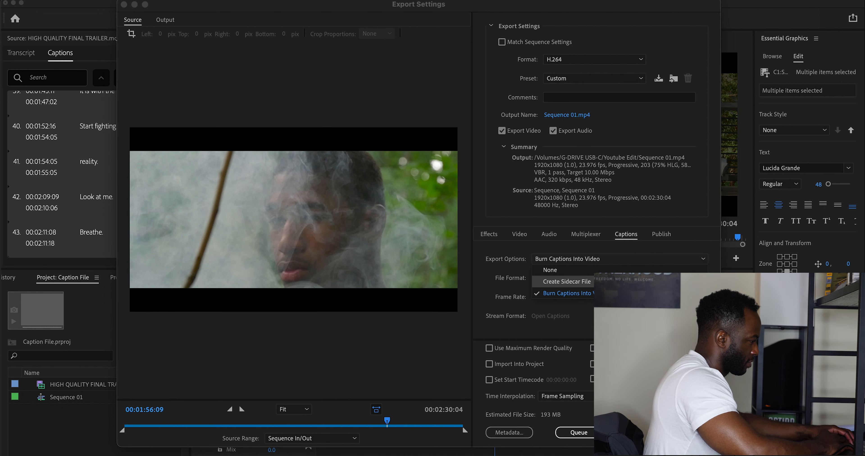
click(607, 281)
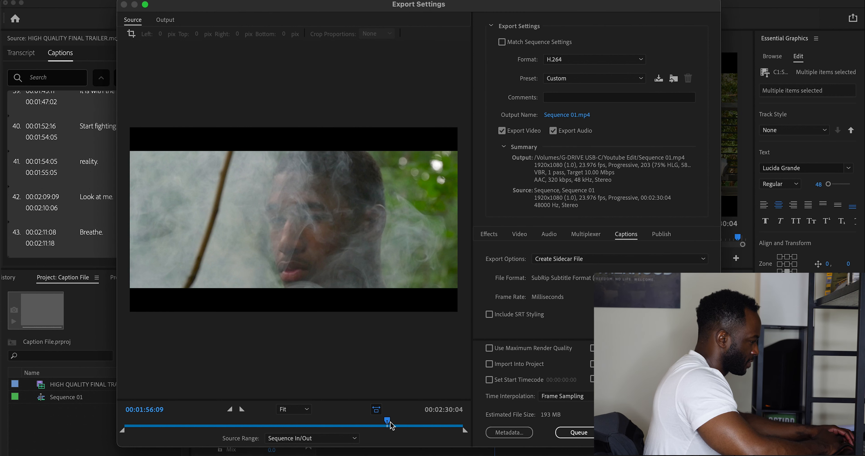
drag(388, 426, 388, 427)
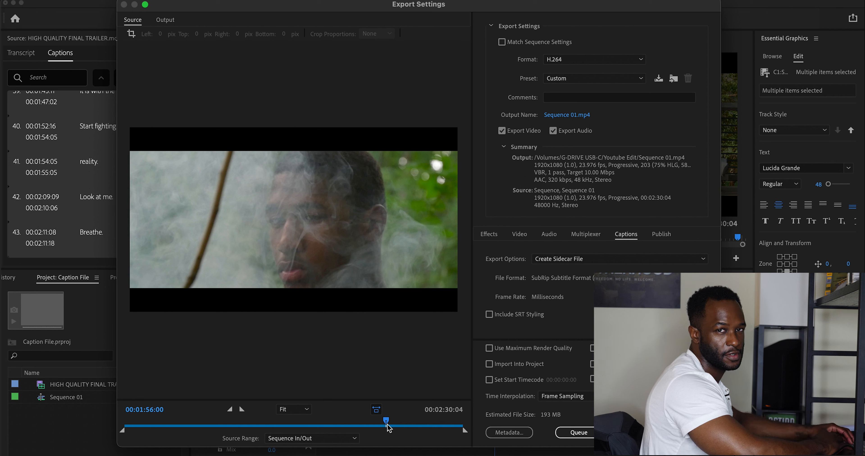
drag(387, 428, 387, 427)
Step: Include SRT styling in the sidecar caption file and preview the export at 00:01:57:14
click(490, 315)
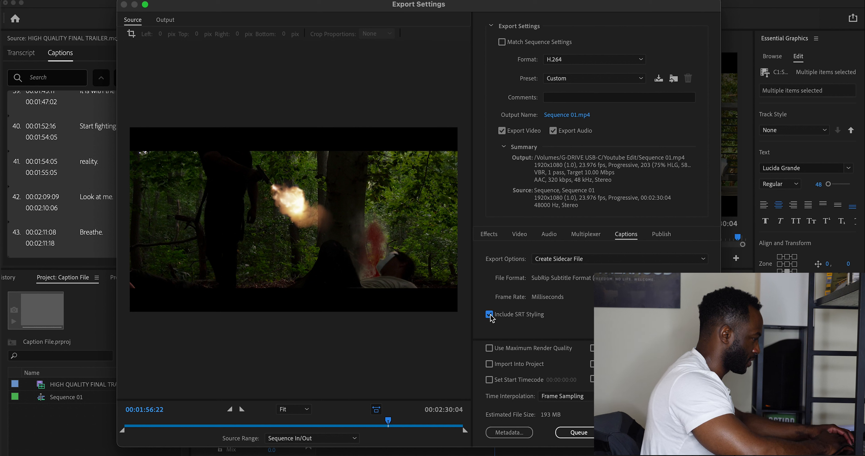
click(491, 317)
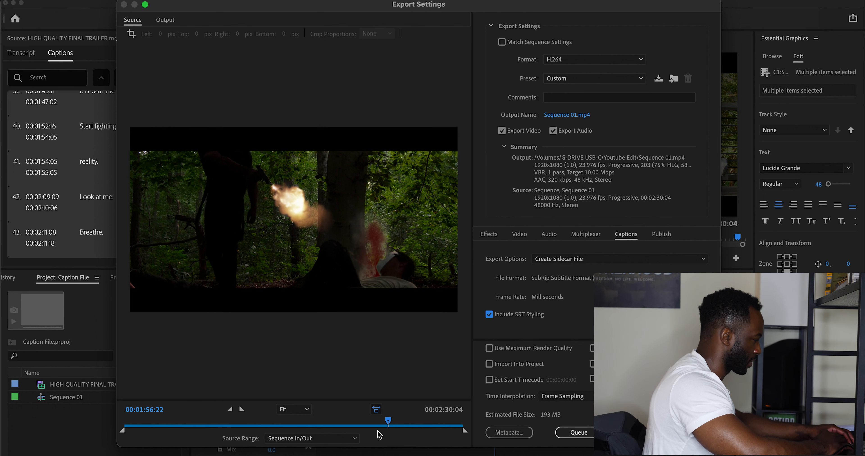
mouse_move(384, 426)
mouse_down()
mouse_move(369, 430)
mouse_move(390, 431)
mouse_up()
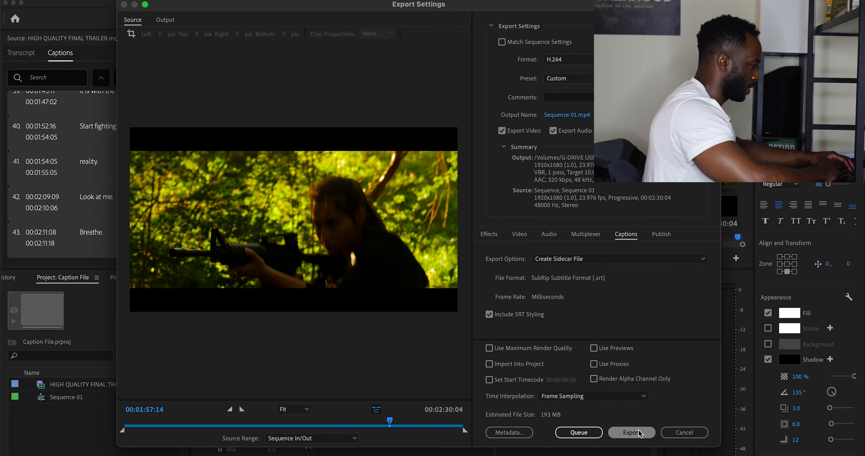